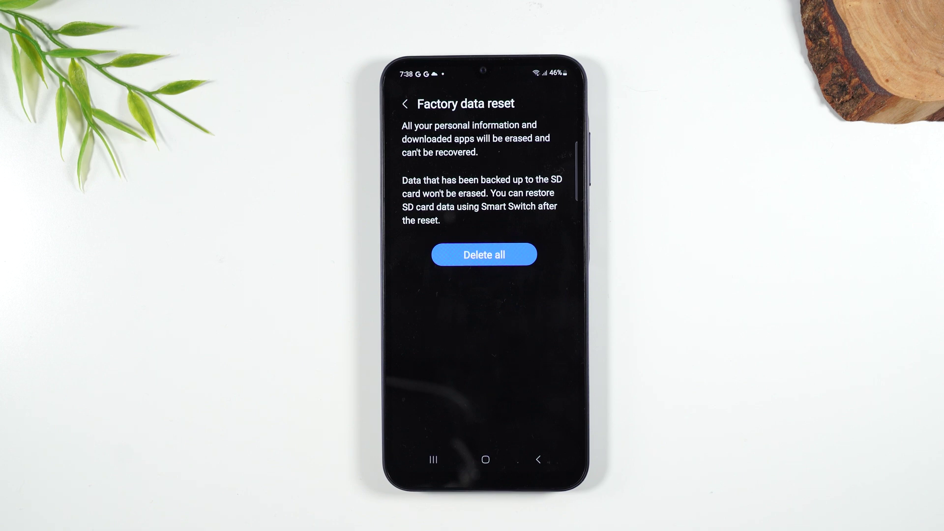
Confirm Delete all so the Galaxy A25 shows 'Shutting down...' and begins erasing.
click(484, 254)
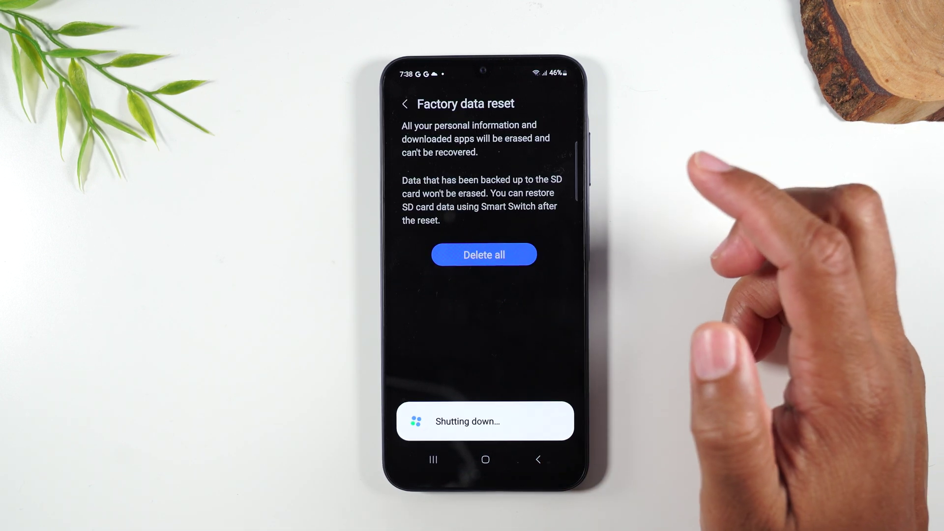